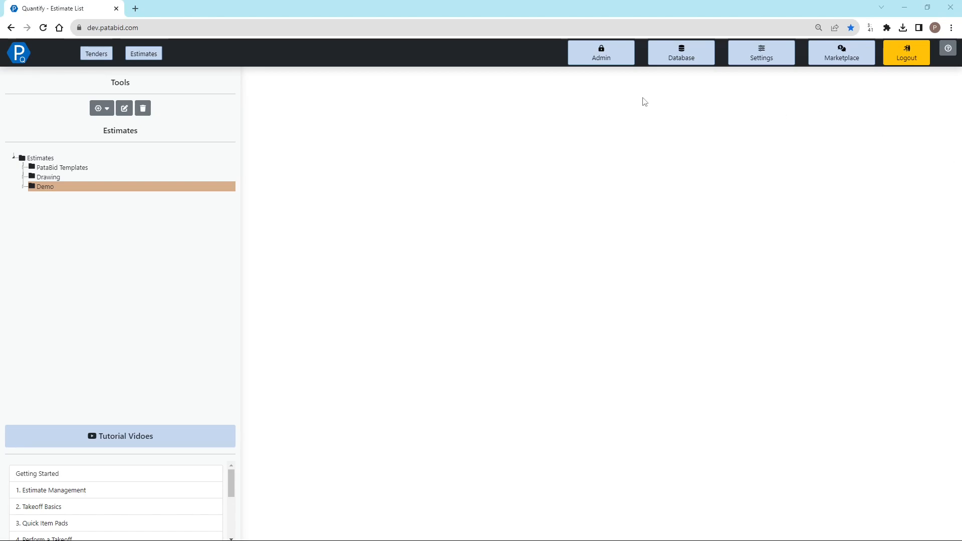
Enter the company's postal code in the company profile of the account administration, save the profile and return to the estimate list
{"action": "left_click", "coordinate": [596, 61]}
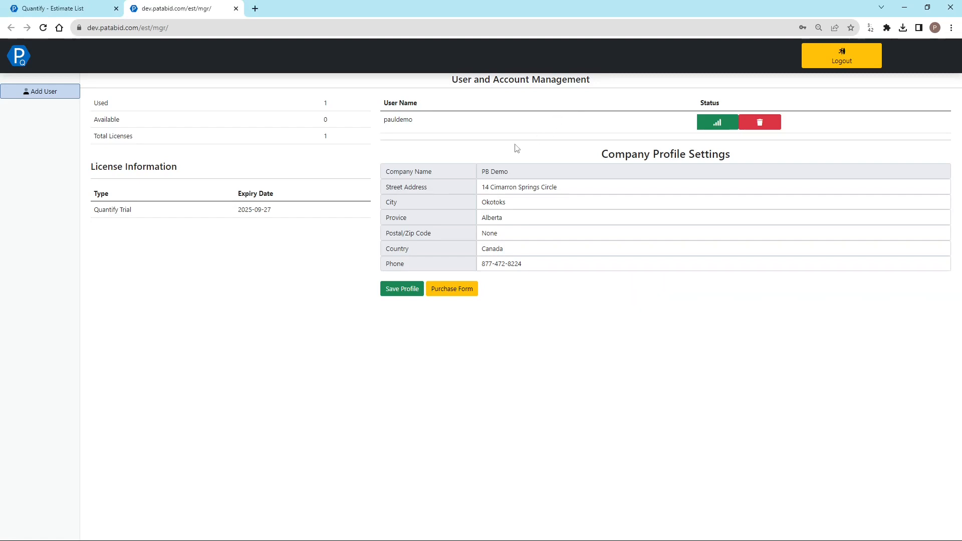
{"action": "left_click", "coordinate": [488, 186]}
{"action": "left_click", "coordinate": [492, 202]}
{"action": "left_click_drag", "start_coordinate": [488, 231], "coordinate": [446, 231]}
{"action": "type", "text": "T1S 0"}
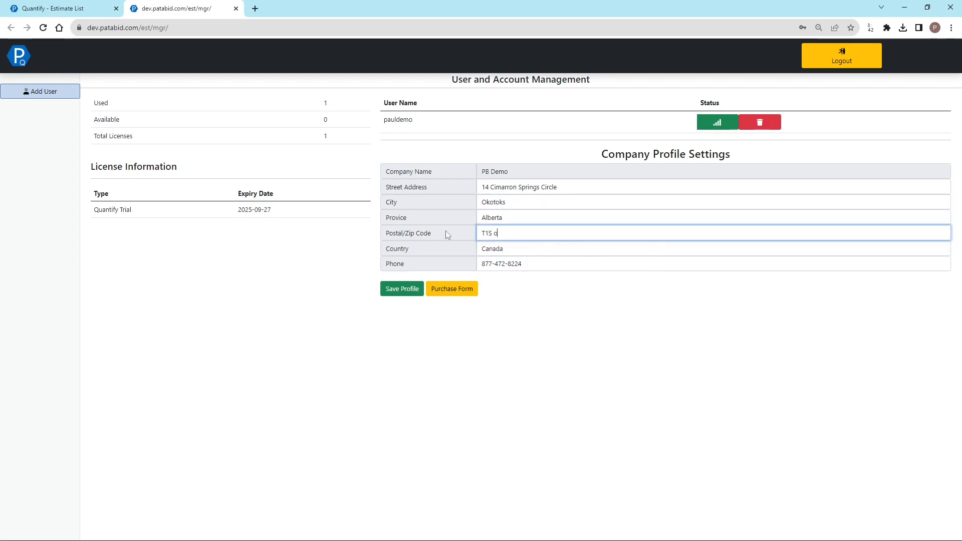
{"action": "key", "text": "BackSpace"}
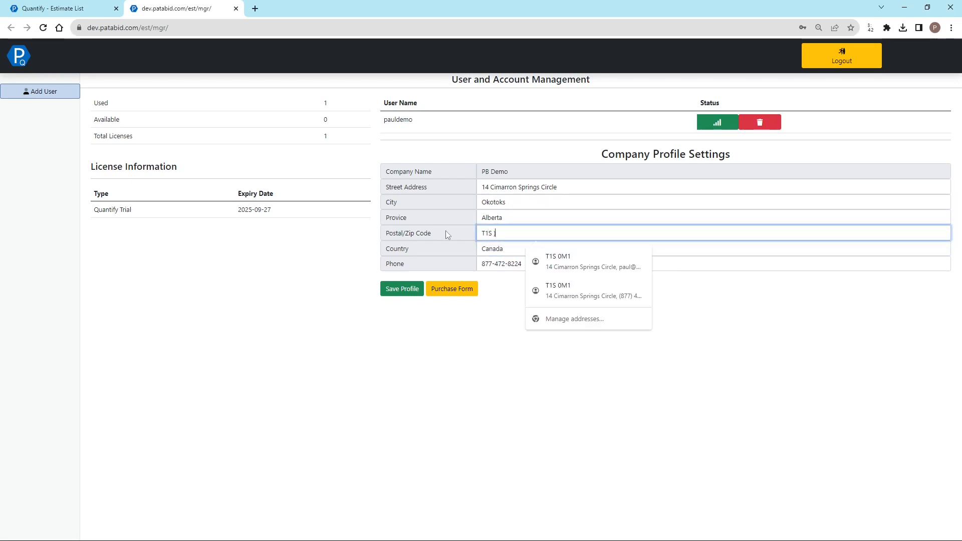
{"action": "type", "text": "0M1"}
{"action": "left_click", "coordinate": [423, 311]}
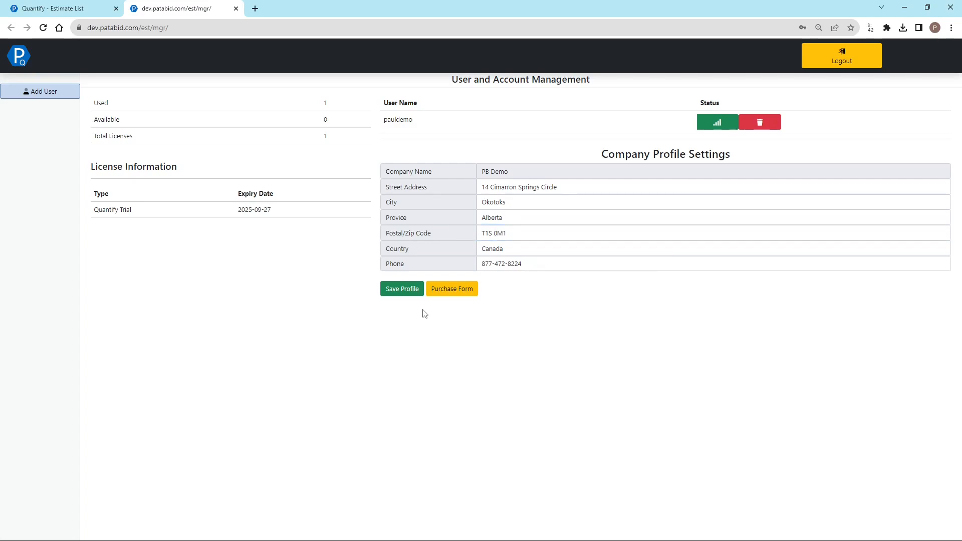
{"action": "left_click", "coordinate": [408, 295]}
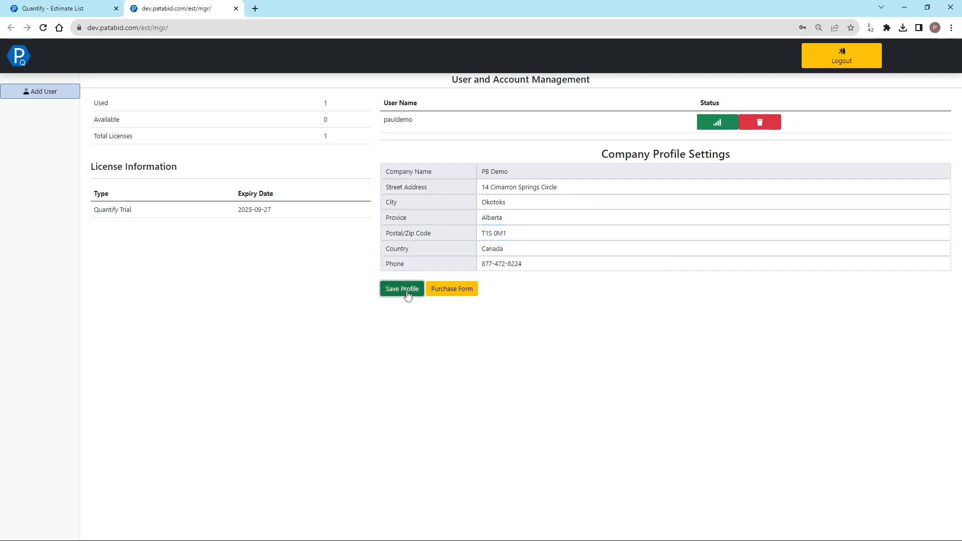
{"action": "left_click", "coordinate": [236, 9]}
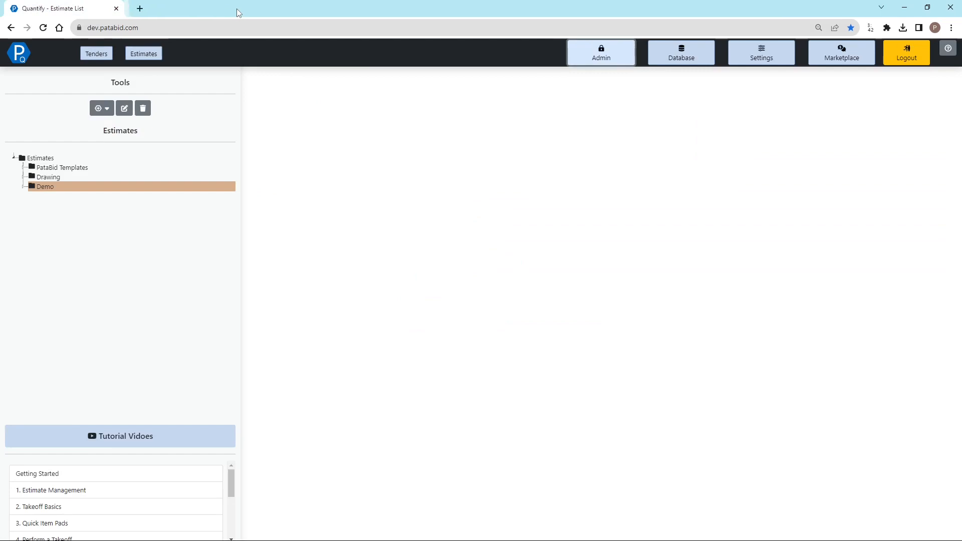
Create a new supplier profile named CES in the database's pricing section
{"action": "left_click", "coordinate": [682, 54]}
{"action": "left_click", "coordinate": [35, 203]}
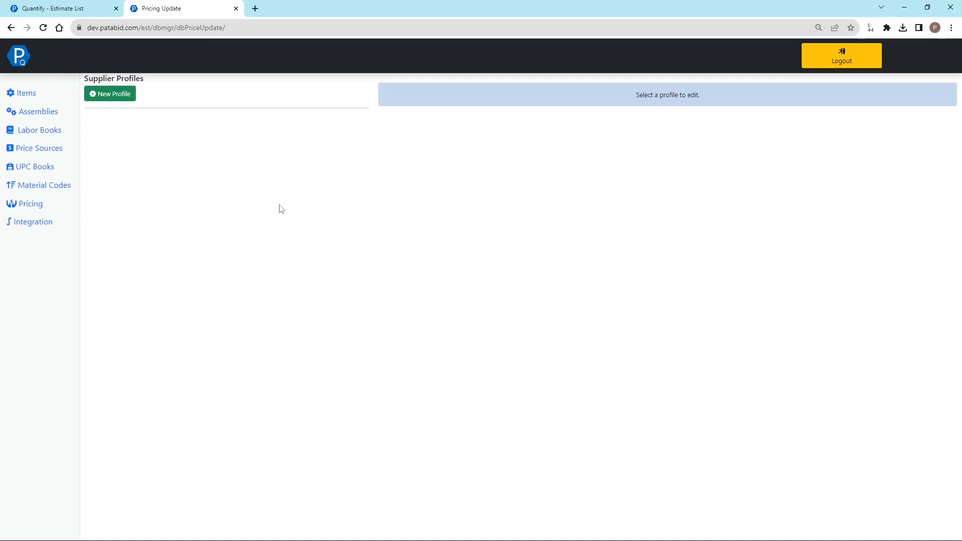
{"action": "left_click", "coordinate": [124, 97]}
{"action": "left_click", "coordinate": [467, 92]}
{"action": "type", "text": "CES"}
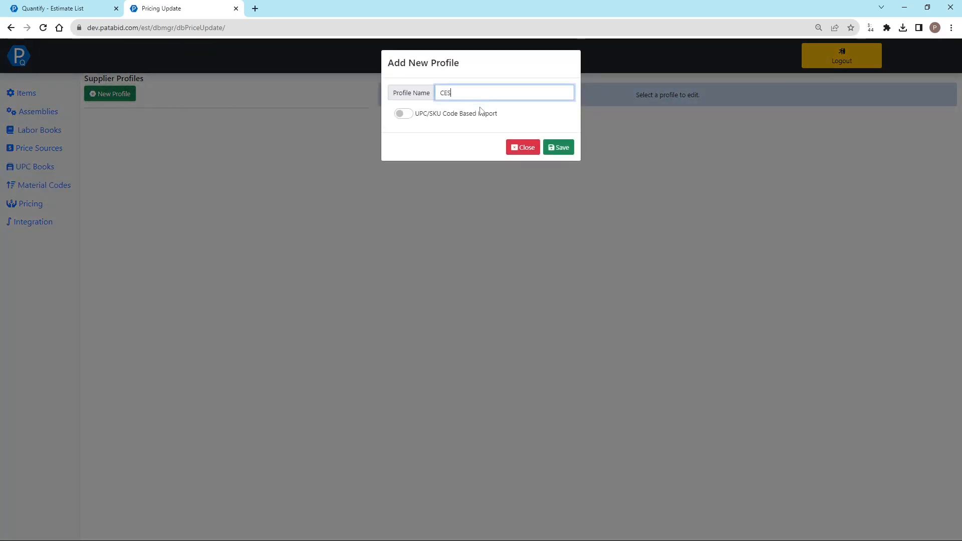
{"action": "left_click", "coordinate": [565, 149]}
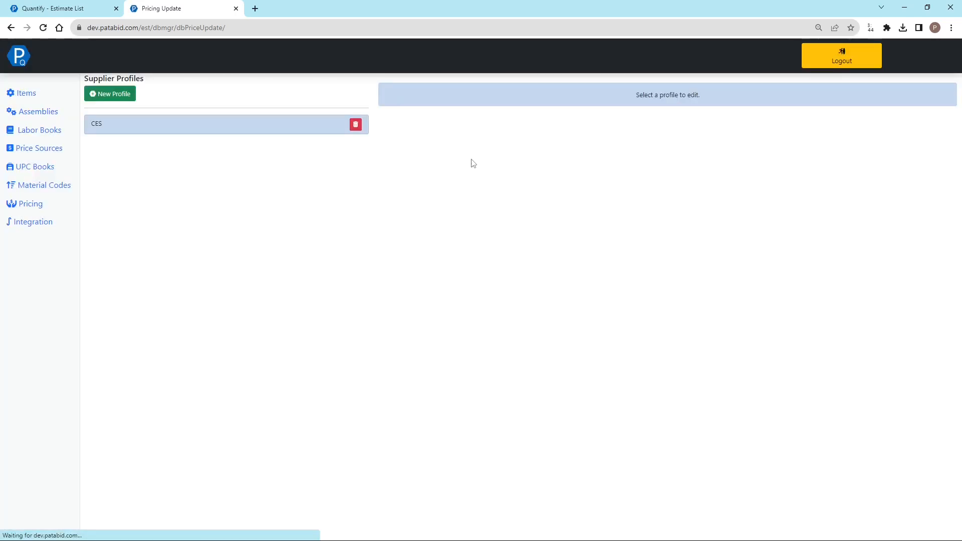
Set the CES supplier profile's integration to City Electric Supply and save the profile
{"action": "left_click", "coordinate": [281, 131]}
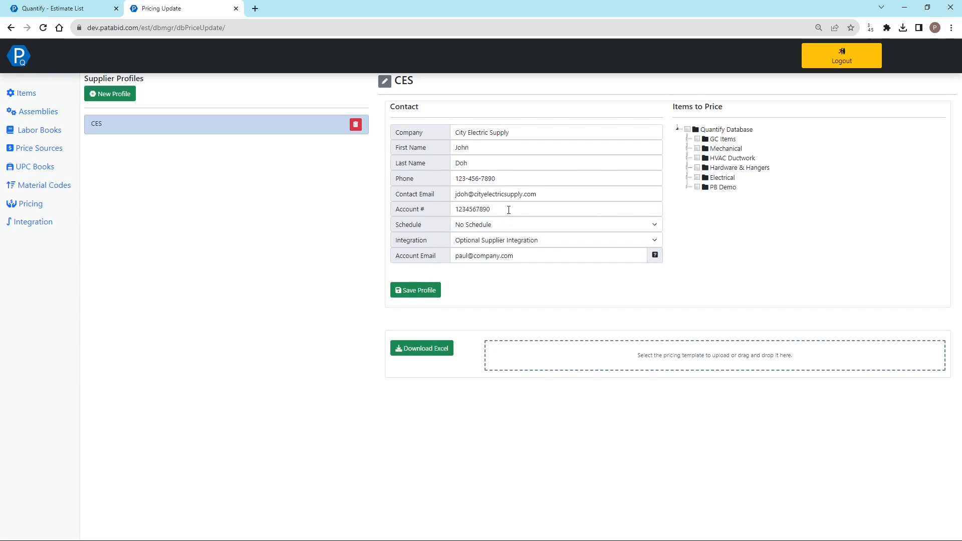
{"action": "left_click_drag", "start_coordinate": [504, 211], "coordinate": [444, 207]}
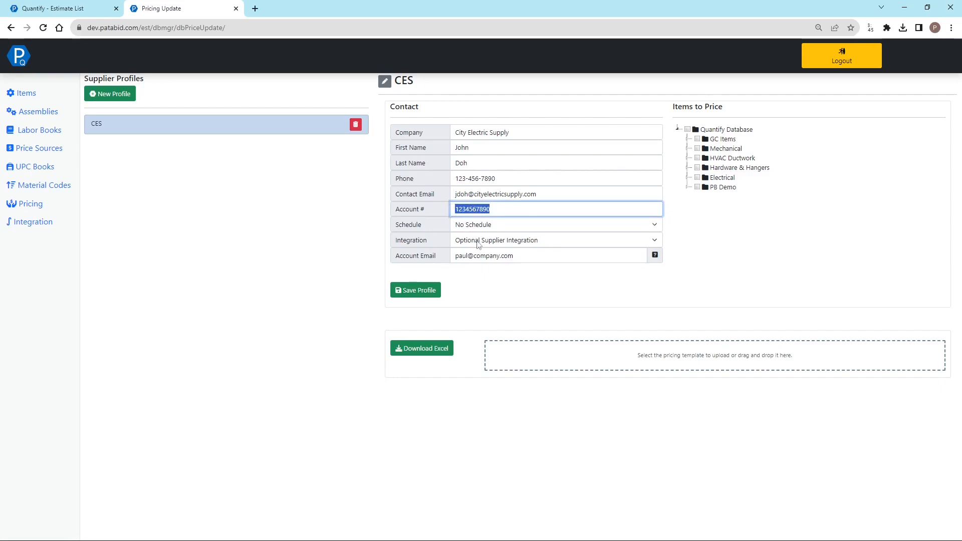
{"action": "left_click_drag", "start_coordinate": [530, 256], "coordinate": [446, 259]}
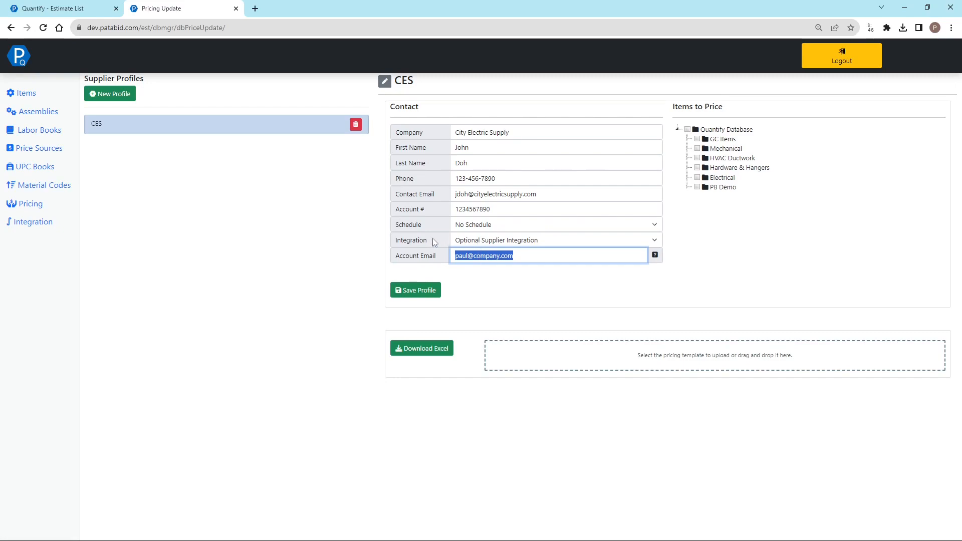
{"action": "left_click", "coordinate": [480, 241]}
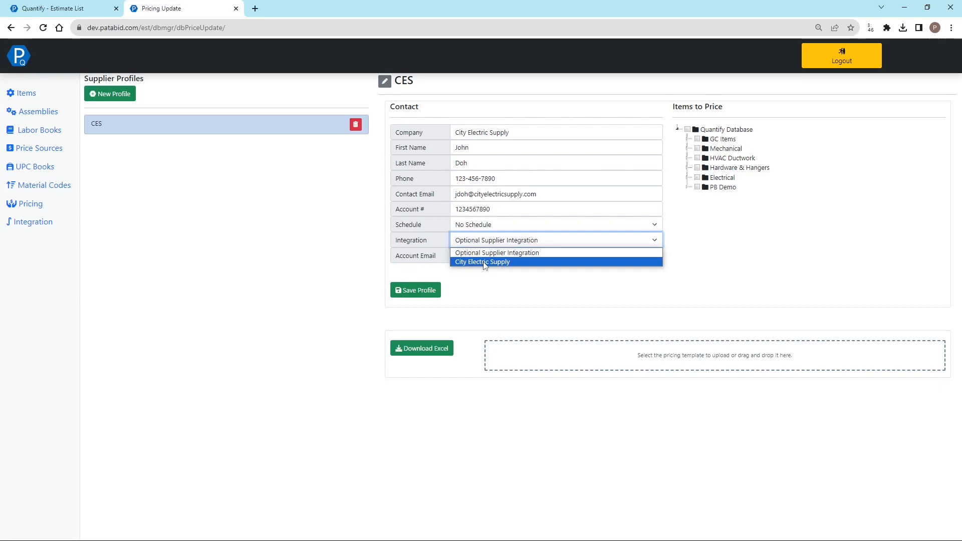
{"action": "left_click", "coordinate": [485, 263]}
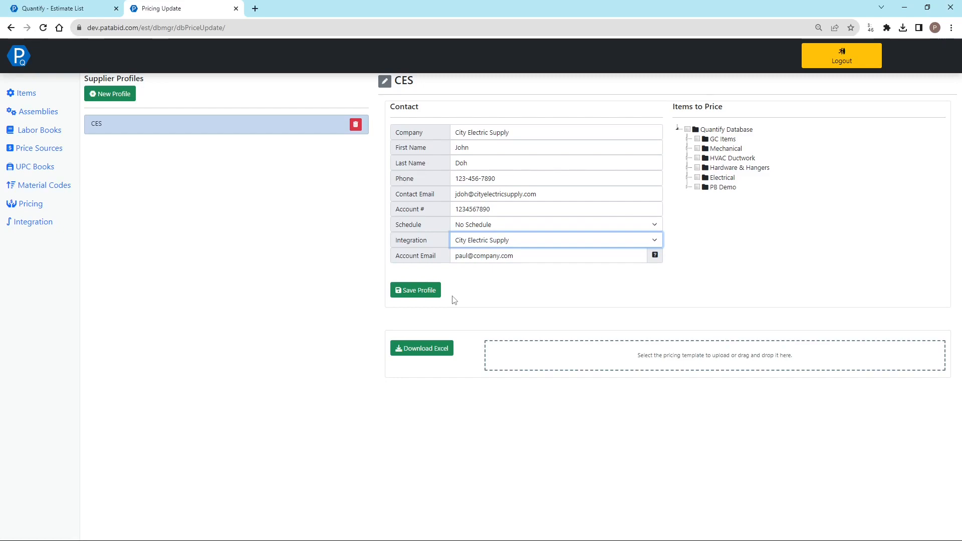
{"action": "left_click", "coordinate": [439, 296]}
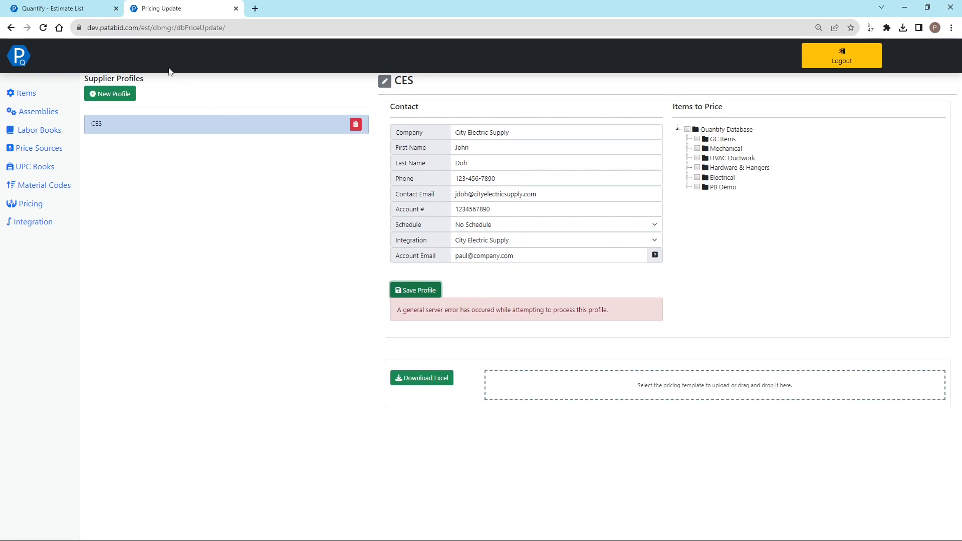
Open the summary of Demo Estimate2 and retrieve CES prices for its items using the City Electric Supply pricing profile
{"action": "left_click", "coordinate": [64, 10]}
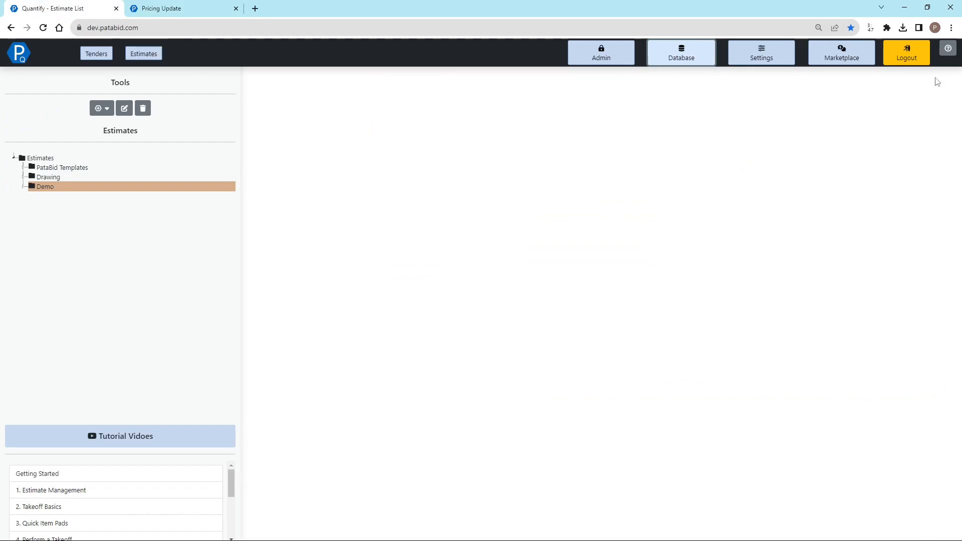
{"action": "left_click", "coordinate": [948, 48]}
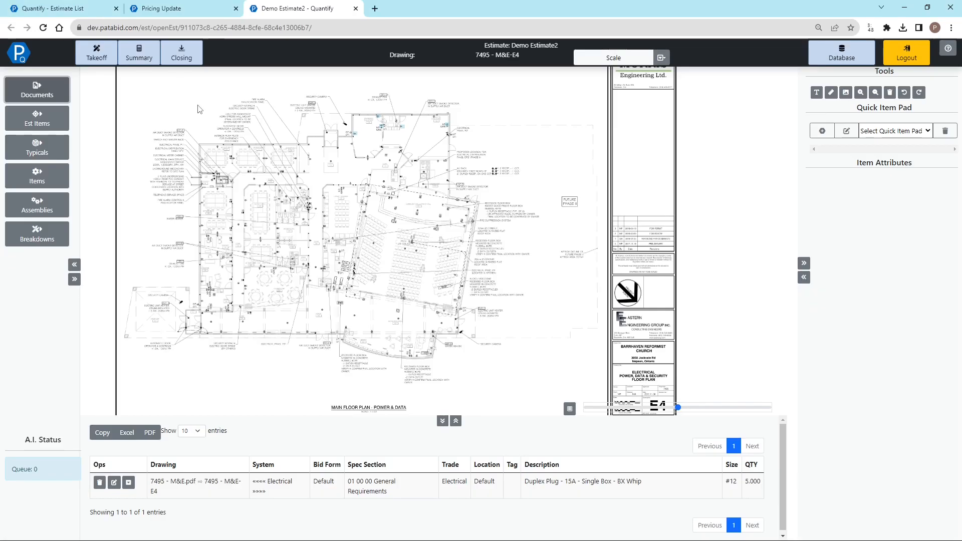
{"action": "left_click", "coordinate": [139, 53]}
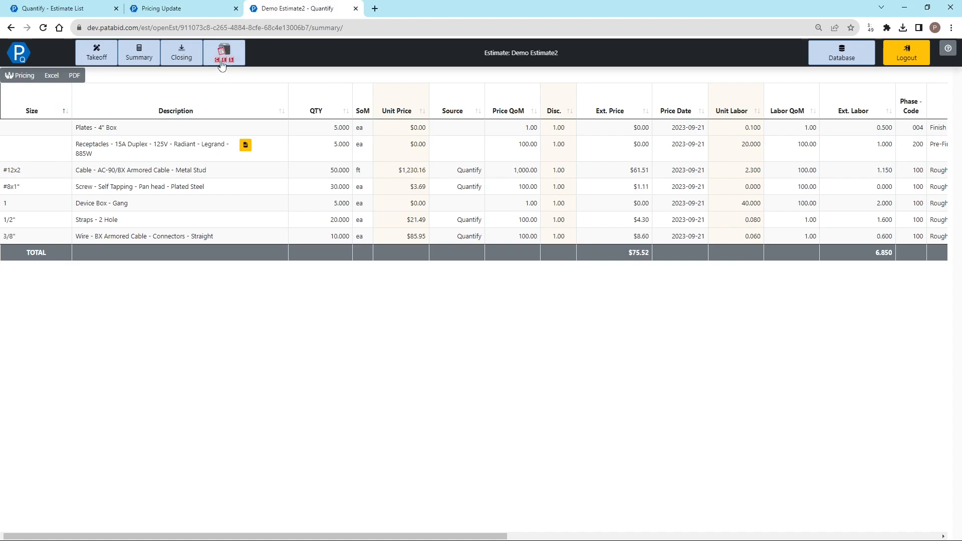
{"action": "left_click", "coordinate": [223, 58]}
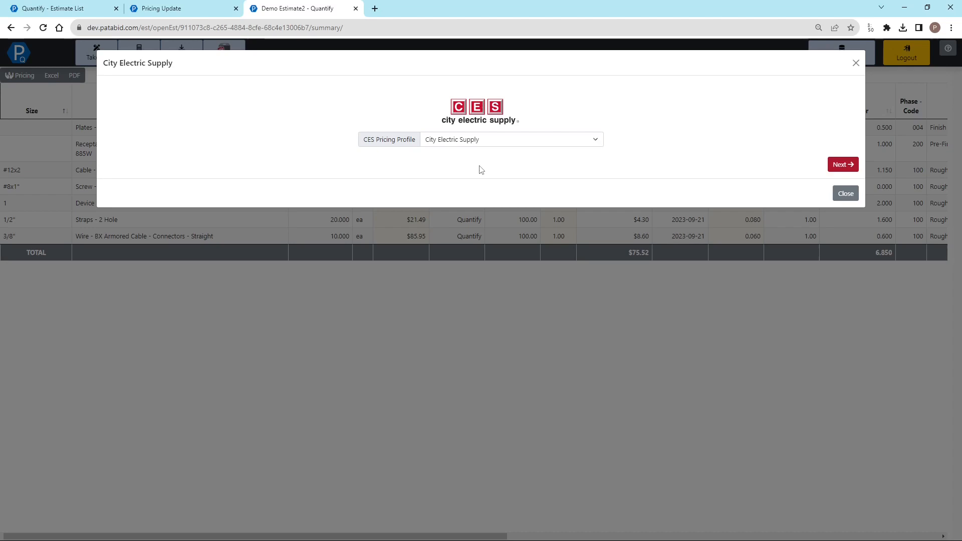
{"action": "left_click", "coordinate": [836, 172]}
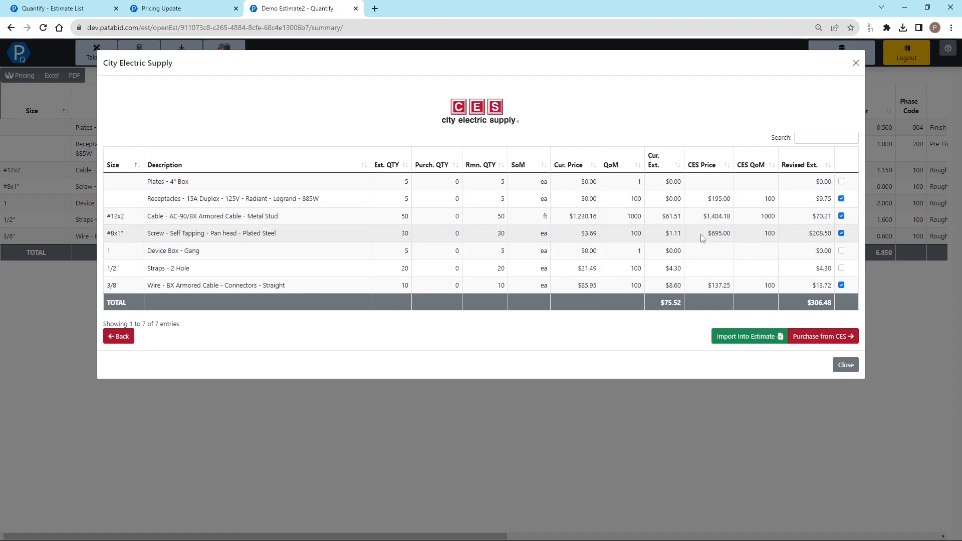
Try deselecting the receptacles and the armored cable in the CES price comparison
{"action": "left_click", "coordinate": [841, 199]}
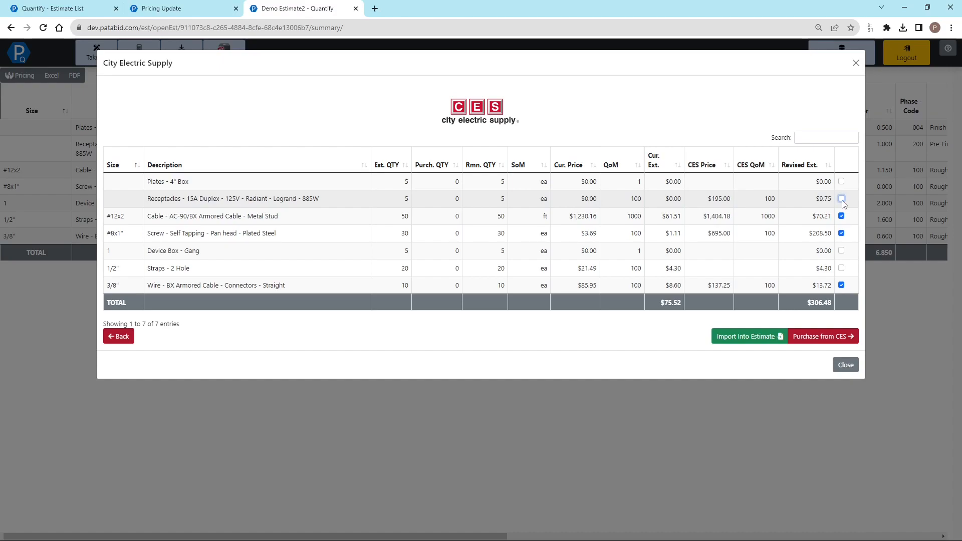
{"action": "left_click", "coordinate": [842, 217]}
{"action": "left_click", "coordinate": [842, 217]}
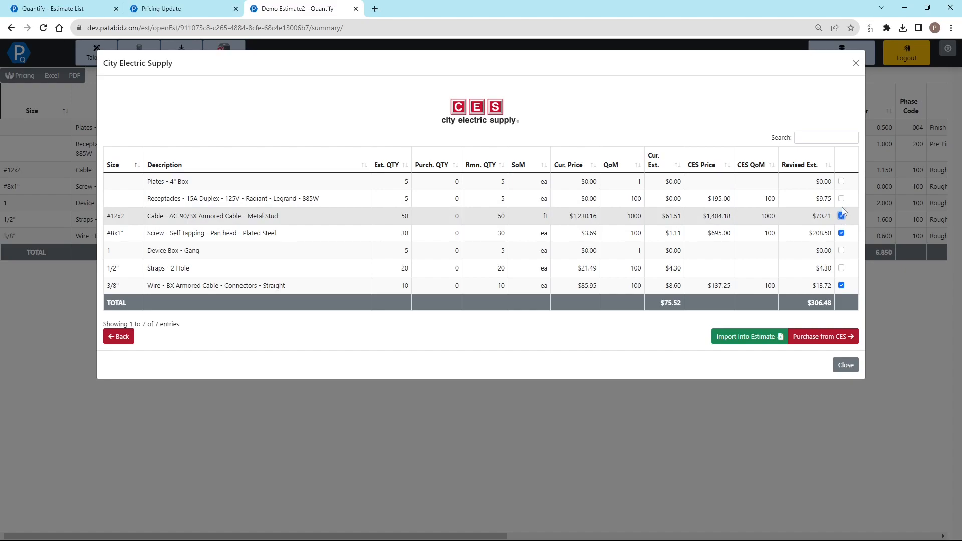
{"action": "left_click", "coordinate": [842, 199]}
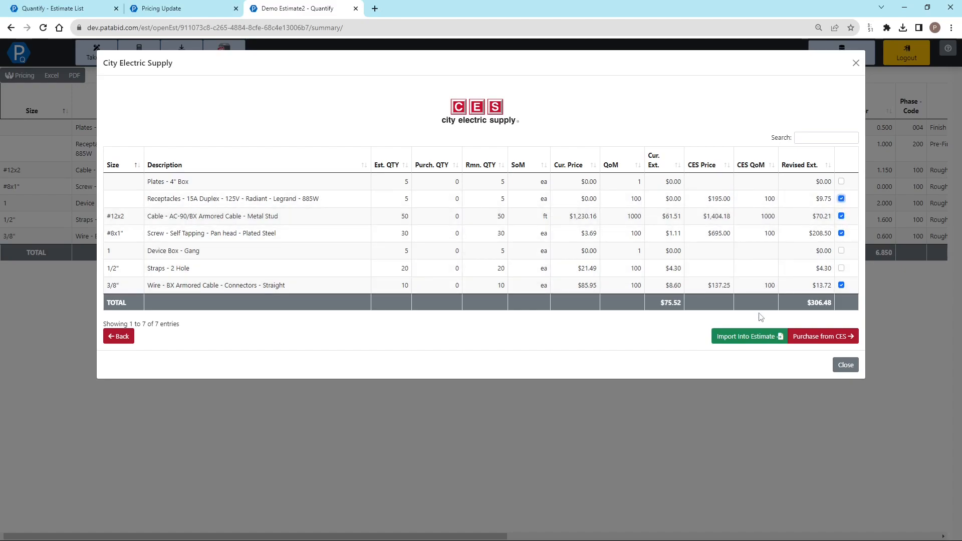
Import the selected CES prices into the estimate and close the City Electric Supply window
{"action": "left_click", "coordinate": [728, 342]}
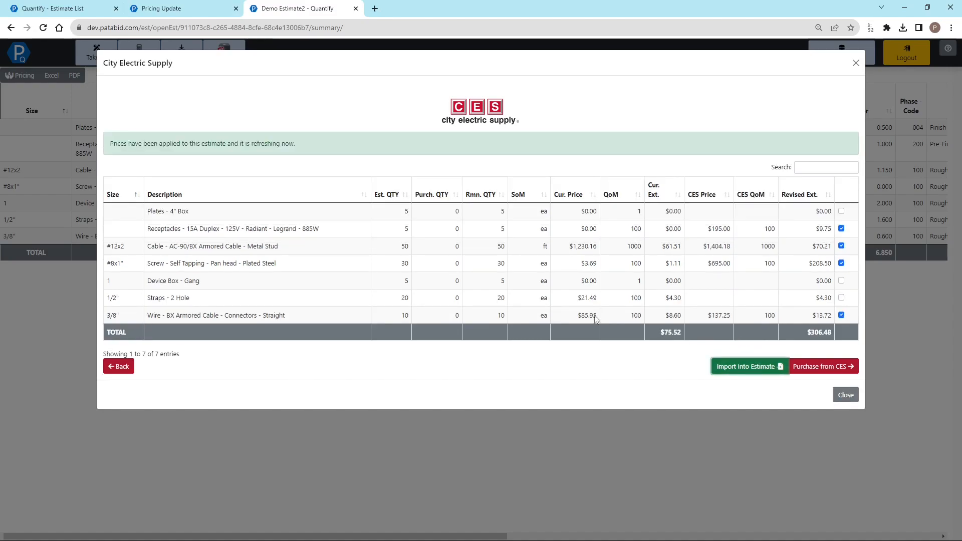
{"action": "left_click_drag", "start_coordinate": [128, 144], "coordinate": [350, 148]}
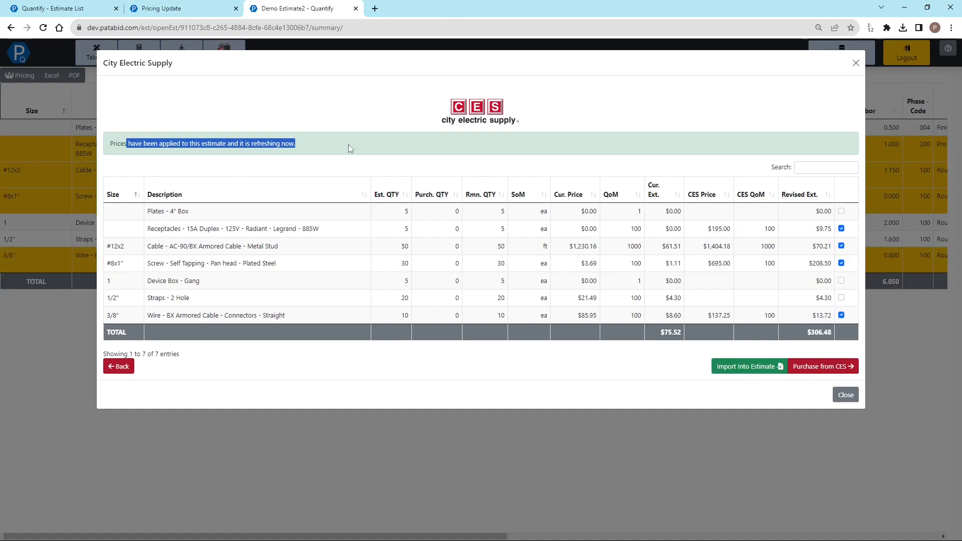
{"action": "left_click", "coordinate": [349, 148]}
{"action": "left_click", "coordinate": [844, 396]}
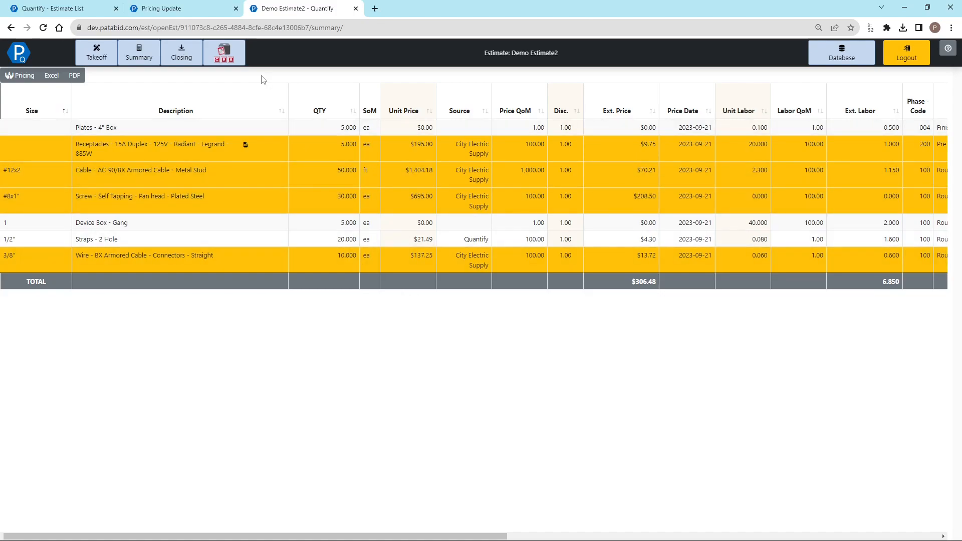
Start a purchase from CES for the selected estimate items using the City Electric Supply pricing profile
{"action": "left_click", "coordinate": [228, 60]}
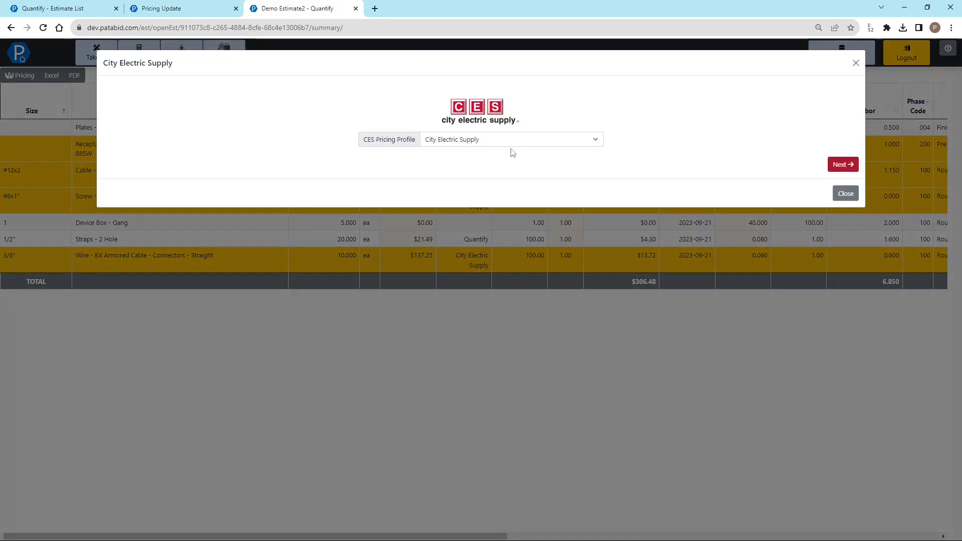
{"action": "left_click", "coordinate": [841, 166]}
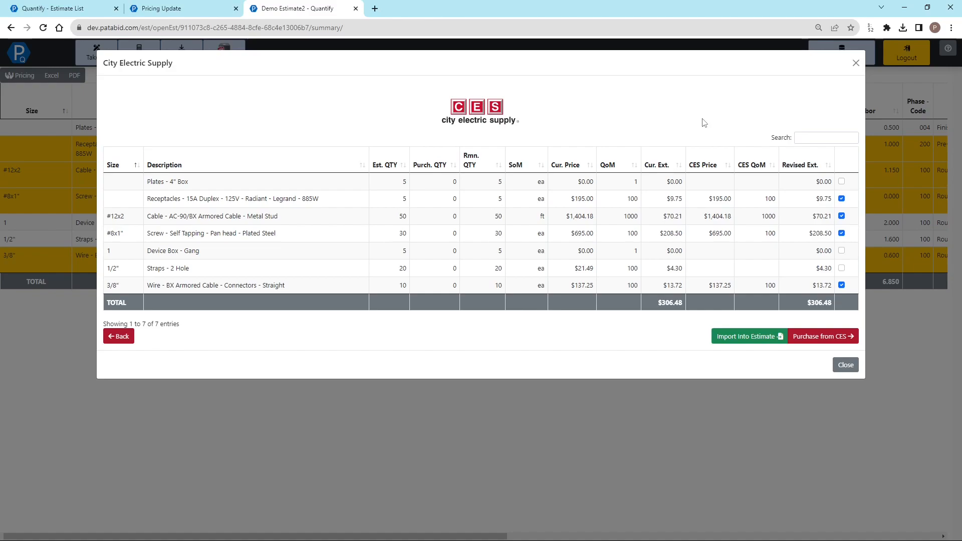
{"action": "left_click", "coordinate": [811, 341]}
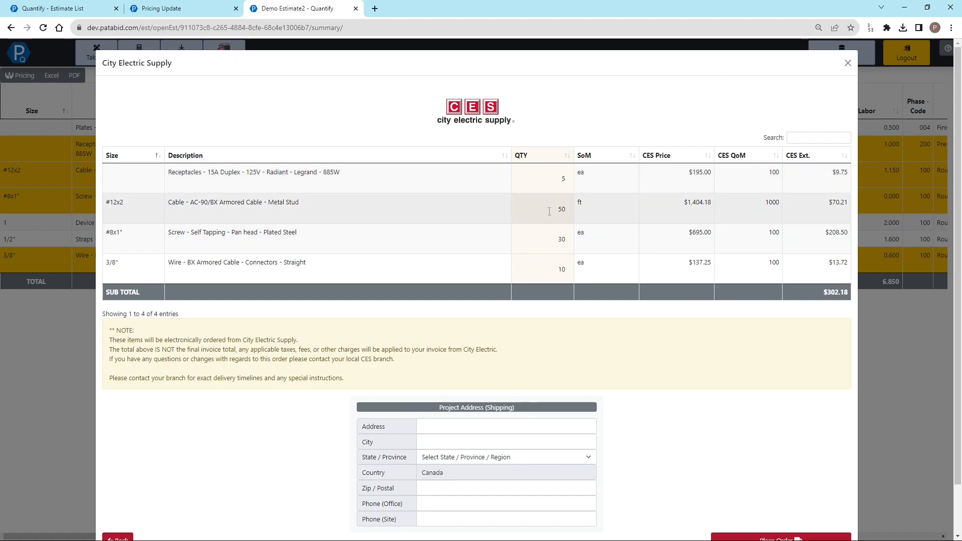
Set the order quantities to 8 receptacles, 20 ft of armored cable, 0 screws and 0 armored cable connectors
{"action": "left_click", "coordinate": [563, 179]}
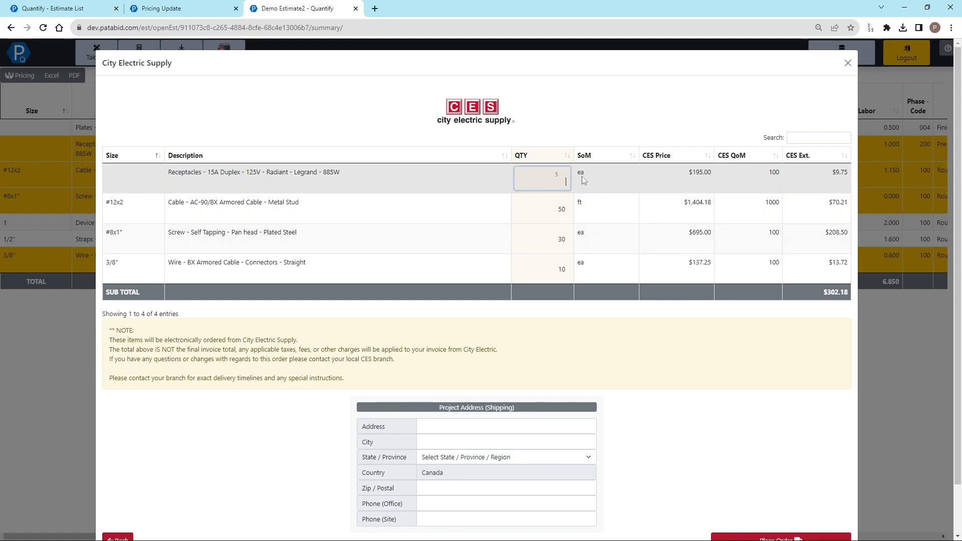
{"action": "type", "text": "8"}
{"action": "left_click", "coordinate": [539, 212]}
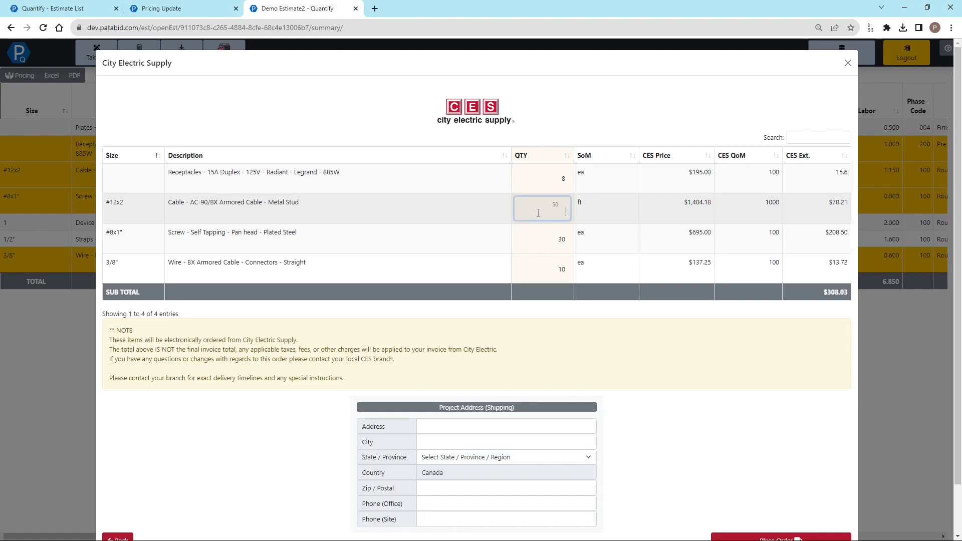
{"action": "type", "text": "20"}
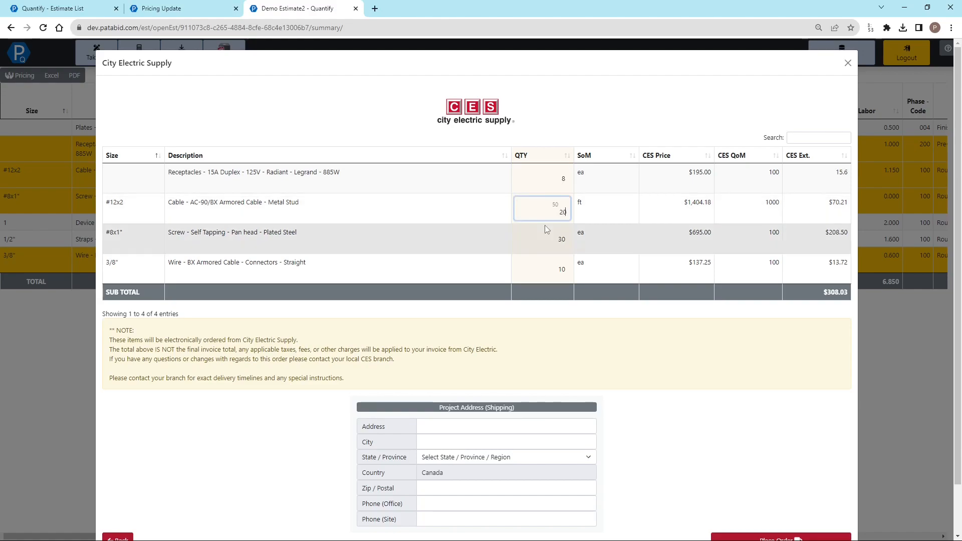
{"action": "left_click", "coordinate": [543, 245]}
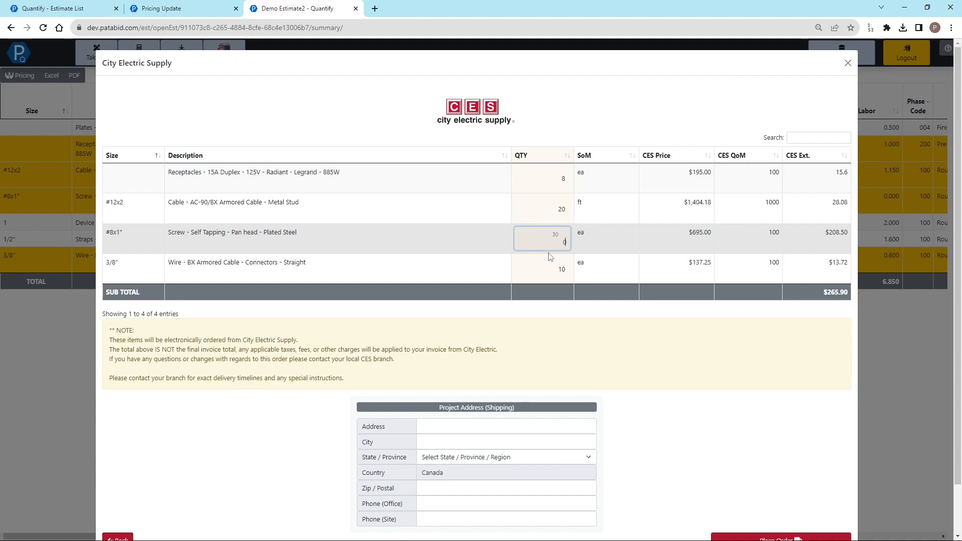
{"action": "type", "text": "0"}
{"action": "left_click", "coordinate": [551, 273]}
{"action": "type", "text": "0"}
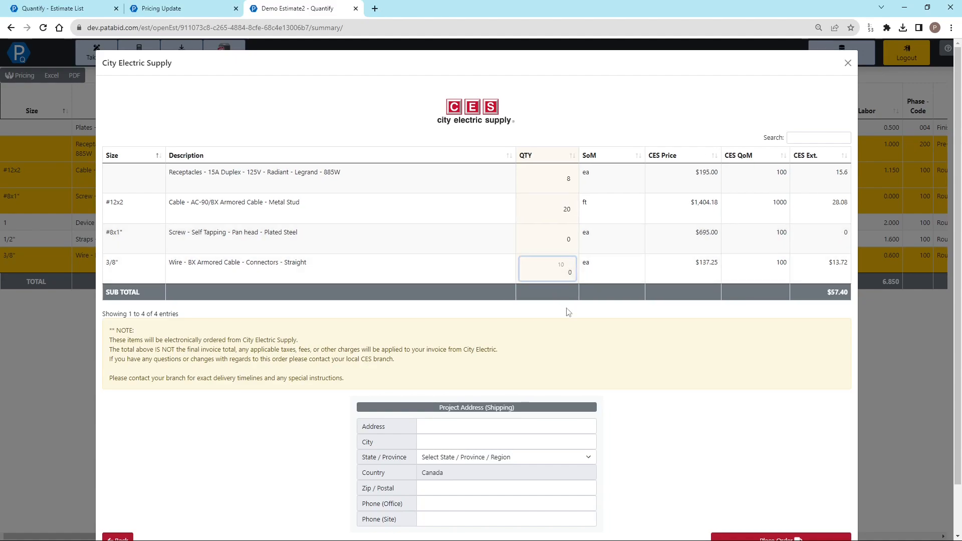
{"action": "left_click", "coordinate": [618, 343]}
{"action": "scroll", "coordinate": [550, 353], "scroll_direction": "down", "scroll_amount": 1}
{"action": "scroll", "coordinate": [524, 344], "scroll_direction": "up", "scroll_amount": 1}
{"action": "scroll", "coordinate": [450, 371], "scroll_direction": "down", "scroll_amount": 1}
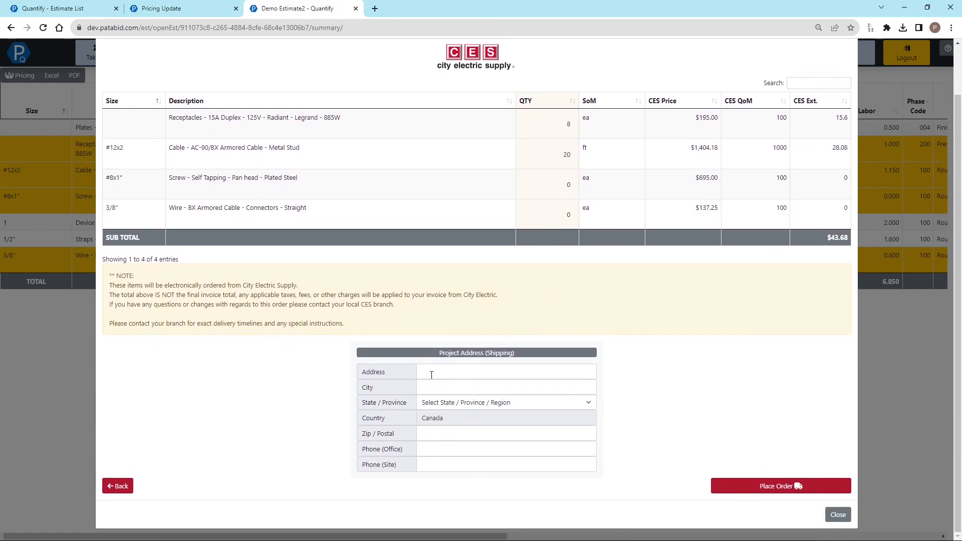
Fill in the project shipping address with office and site phone numbers, place the CES order and close the order window
{"action": "left_click", "coordinate": [429, 373]}
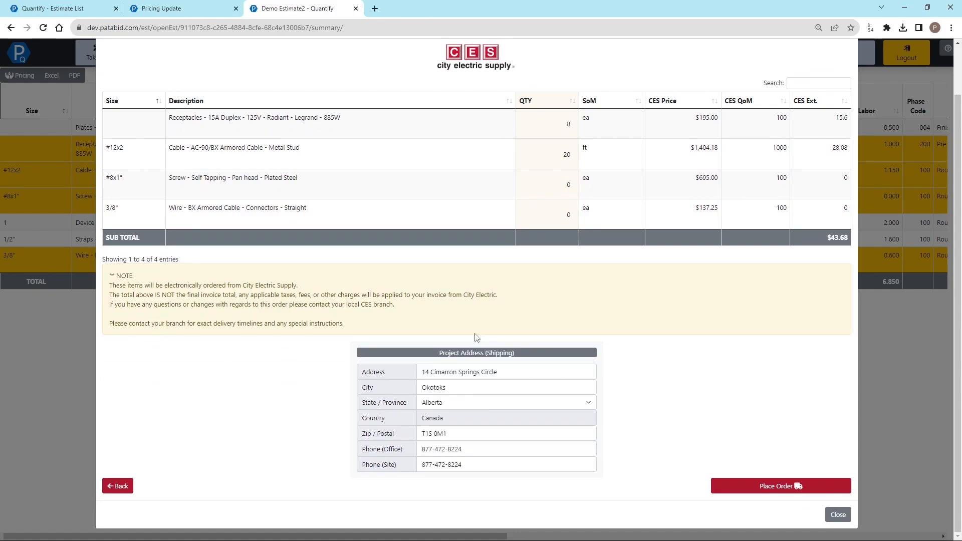
{"action": "left_click_drag", "start_coordinate": [826, 236], "coordinate": [849, 245]}
{"action": "left_click", "coordinate": [851, 245]}
{"action": "left_click_drag", "start_coordinate": [145, 243], "coordinate": [123, 239]}
{"action": "left_click", "coordinate": [194, 282]}
{"action": "mouse_move", "coordinate": [400, 306]}
{"action": "left_mouse_down"}
{"action": "mouse_move", "coordinate": [102, 298]}
{"action": "mouse_move", "coordinate": [106, 290]}
{"action": "mouse_move", "coordinate": [410, 305]}
{"action": "left_mouse_up"}
{"action": "left_click", "coordinate": [765, 489]}
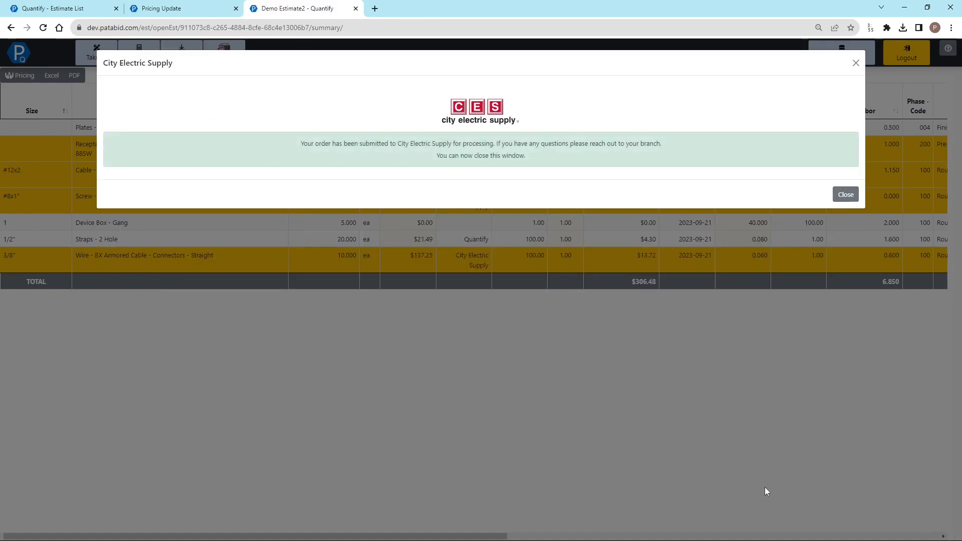
{"action": "left_click", "coordinate": [847, 196]}
Reload the estimate summary and start another CES purchase using the City Electric Supply pricing profile
{"action": "left_click", "coordinate": [42, 28]}
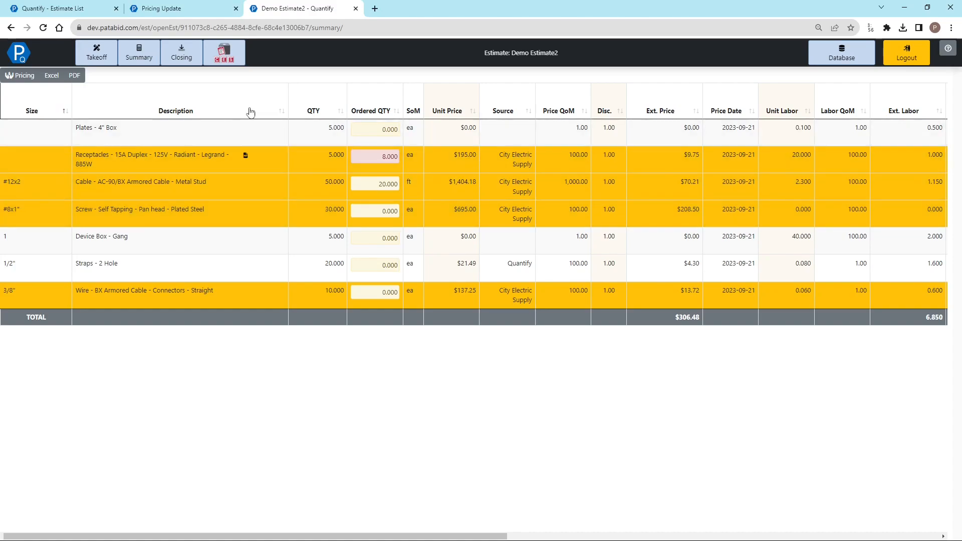
{"action": "left_click", "coordinate": [220, 58]}
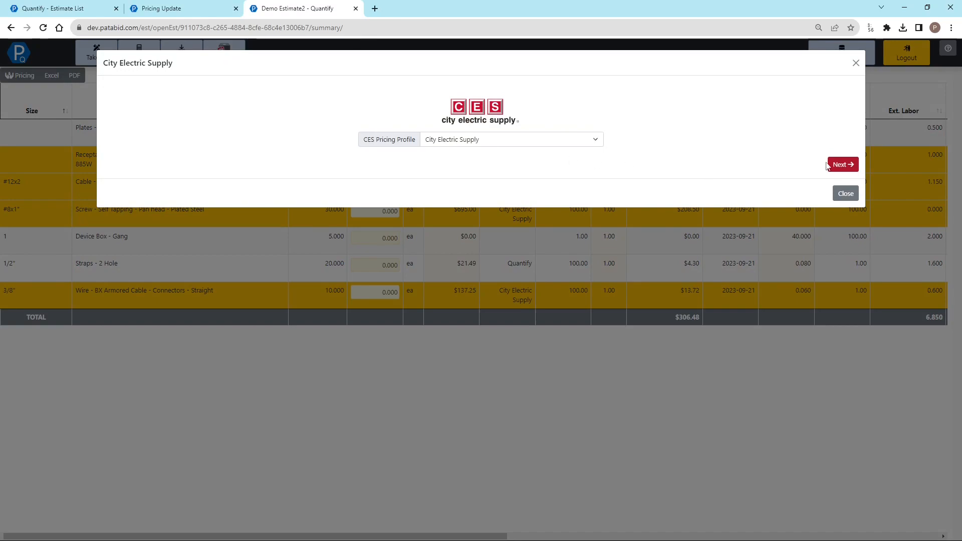
{"action": "left_click", "coordinate": [846, 161]}
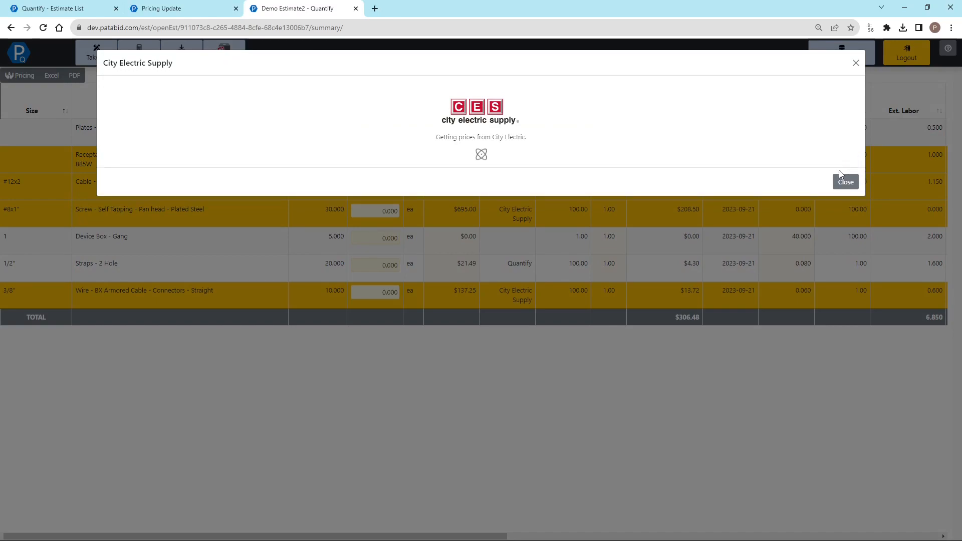
{"action": "left_click", "coordinate": [844, 336]}
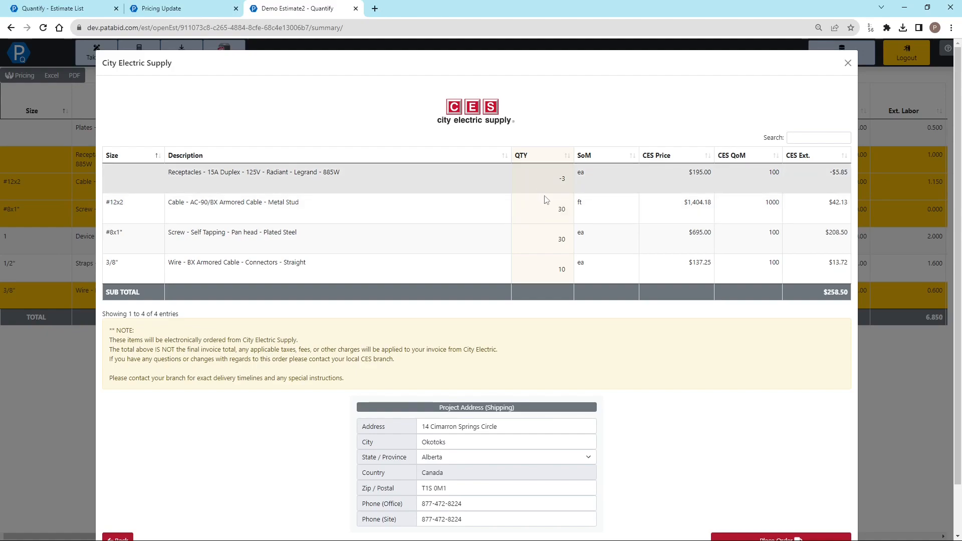
Set the order quantity of the 15A duplex receptacles to 0 in the new CES order
{"action": "left_click", "coordinate": [569, 180]}
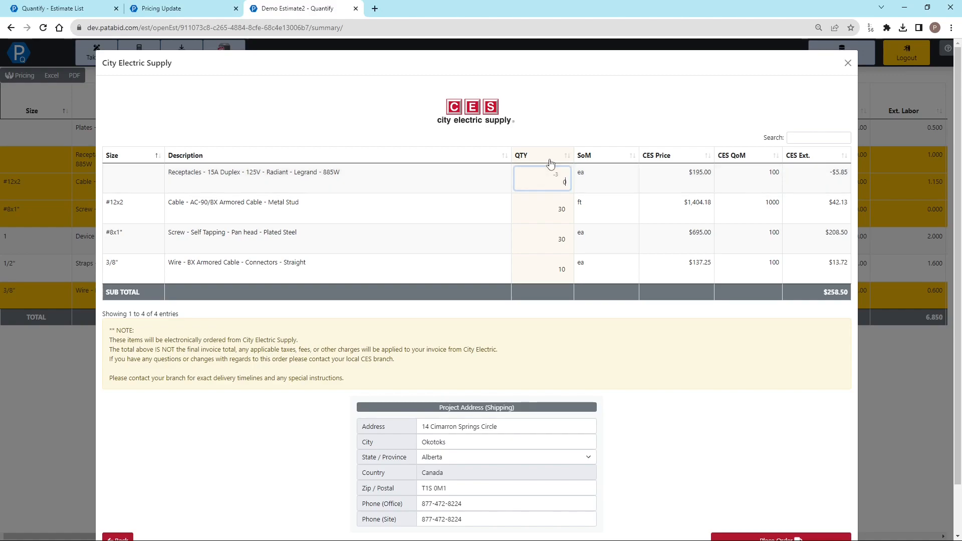
{"action": "left_click", "coordinate": [672, 335]}
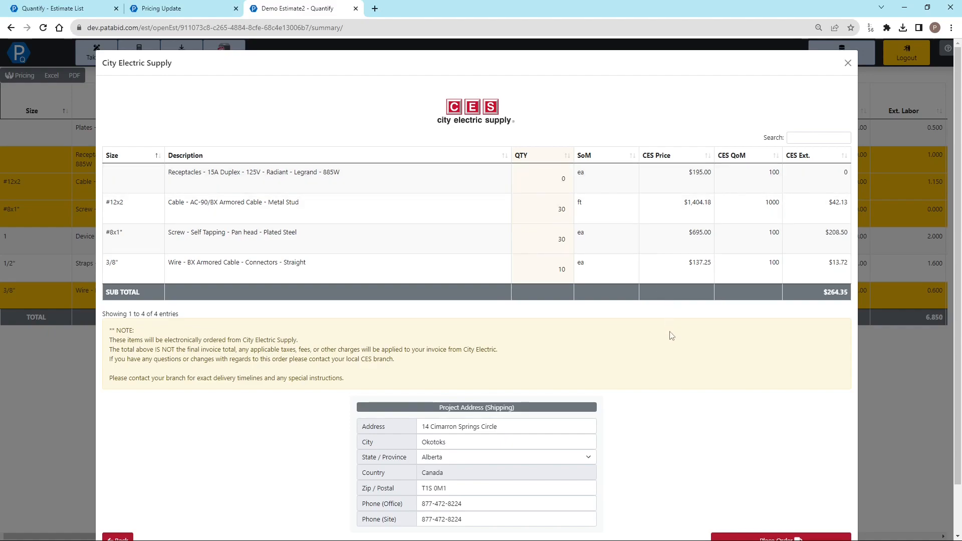